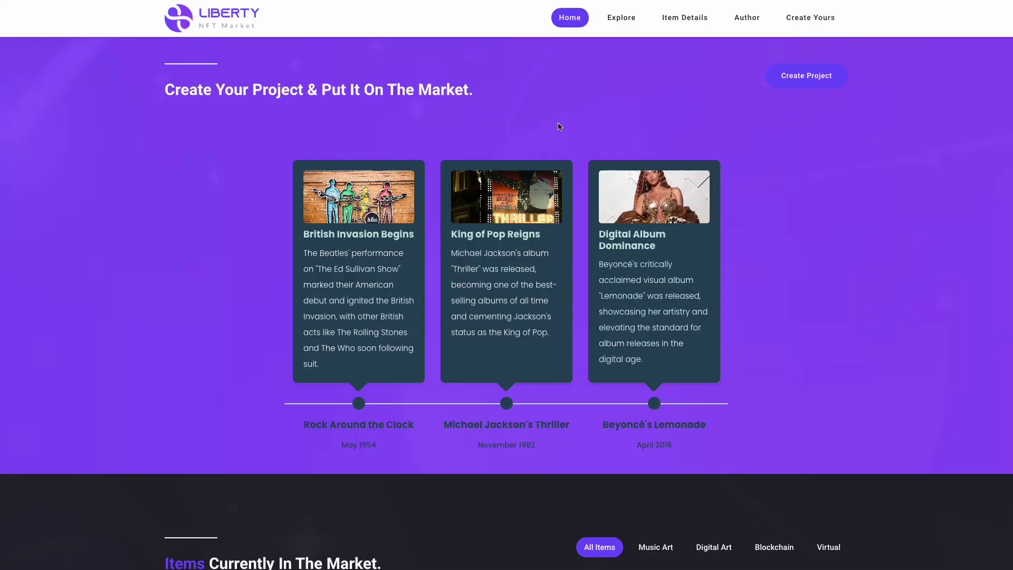
- Enlarge the Digital Album Dominance card image, view the next one, then scroll to the widget catalogue
click(617, 200)
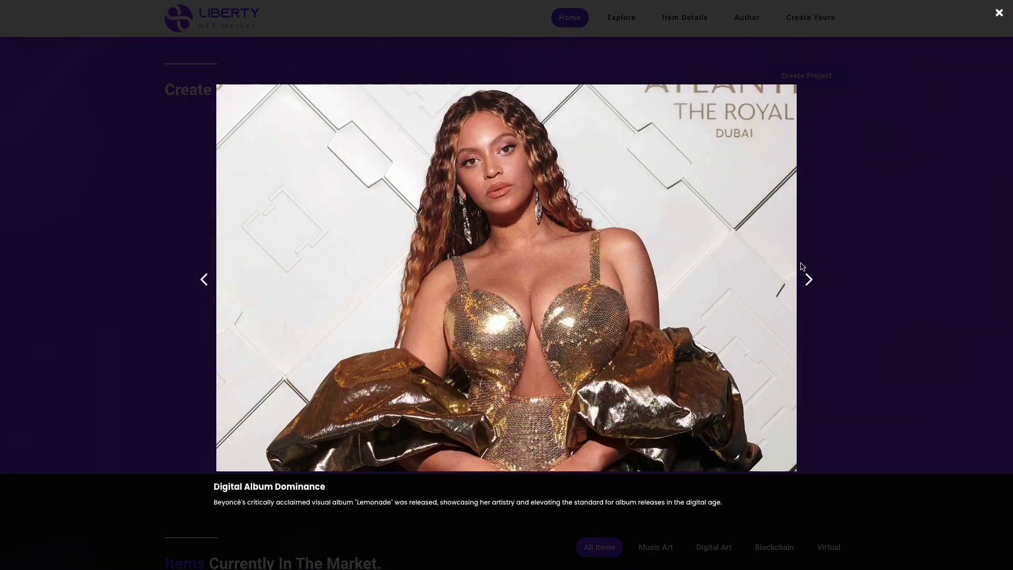
click(807, 273)
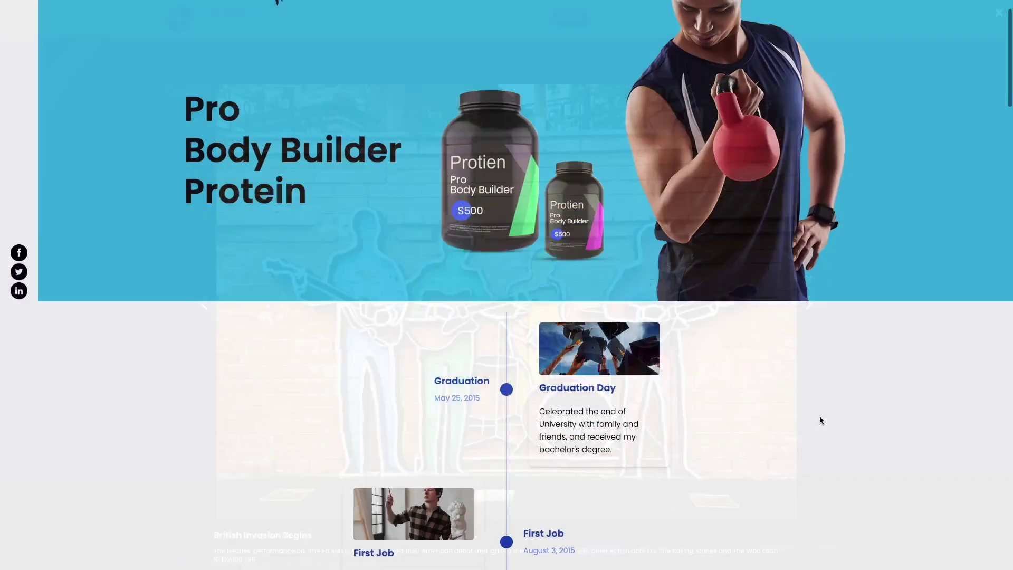
scroll(819, 416, down, 5)
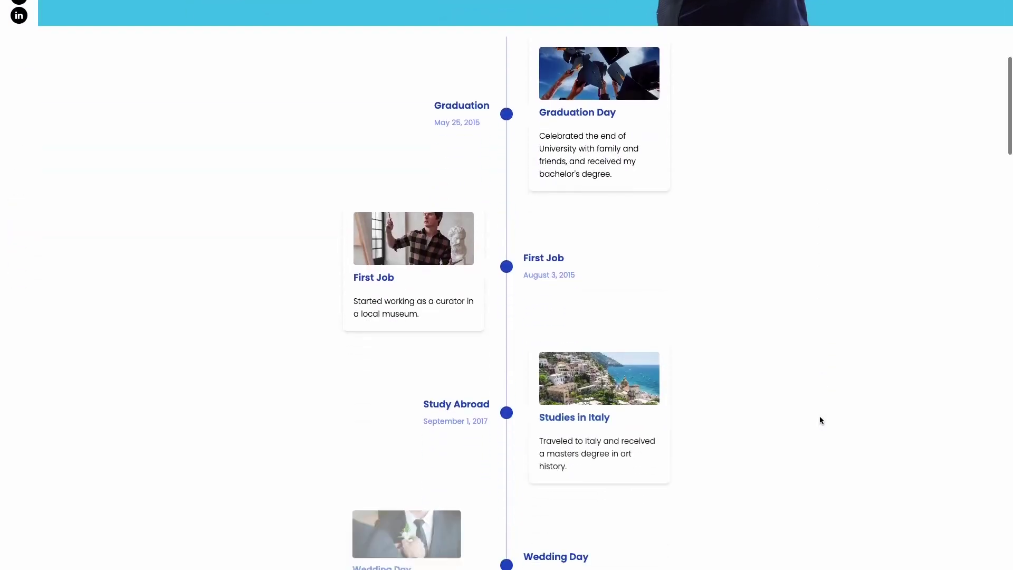
scroll(818, 416, down, 1)
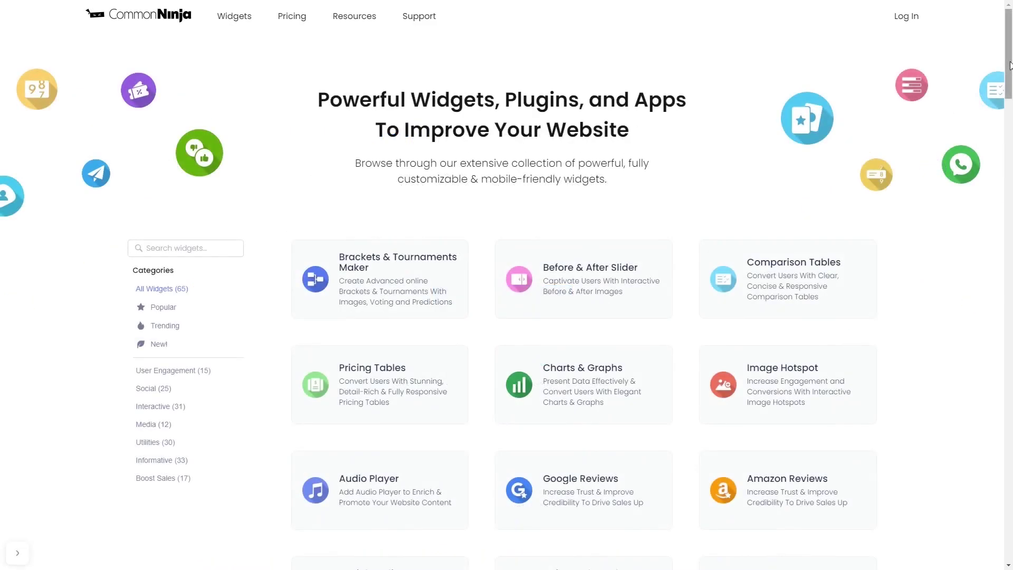
- Scroll the catalogue down to the Timeline widget and create a new timeline
scroll(1010, 75, down, 1)
drag(1010, 75, 1011, 382)
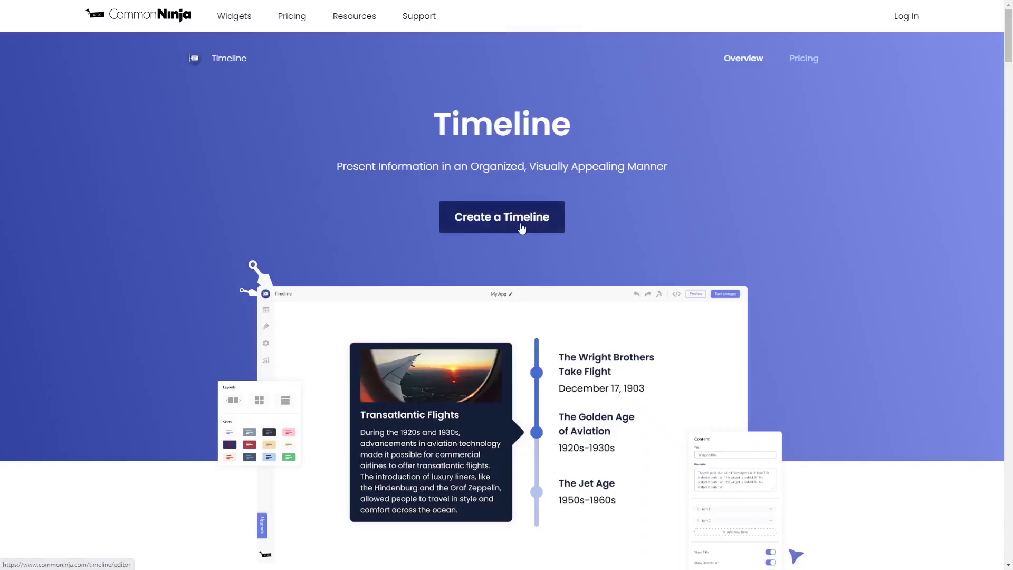
click(521, 228)
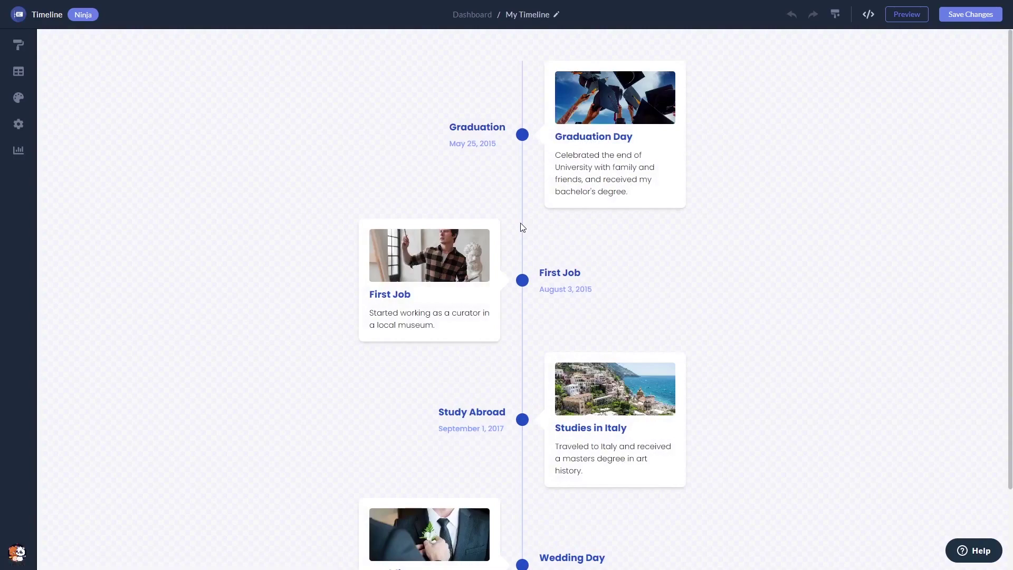
- Preview the First Job image, then show the Items list and expand and collapse Wedding Day
click(457, 248)
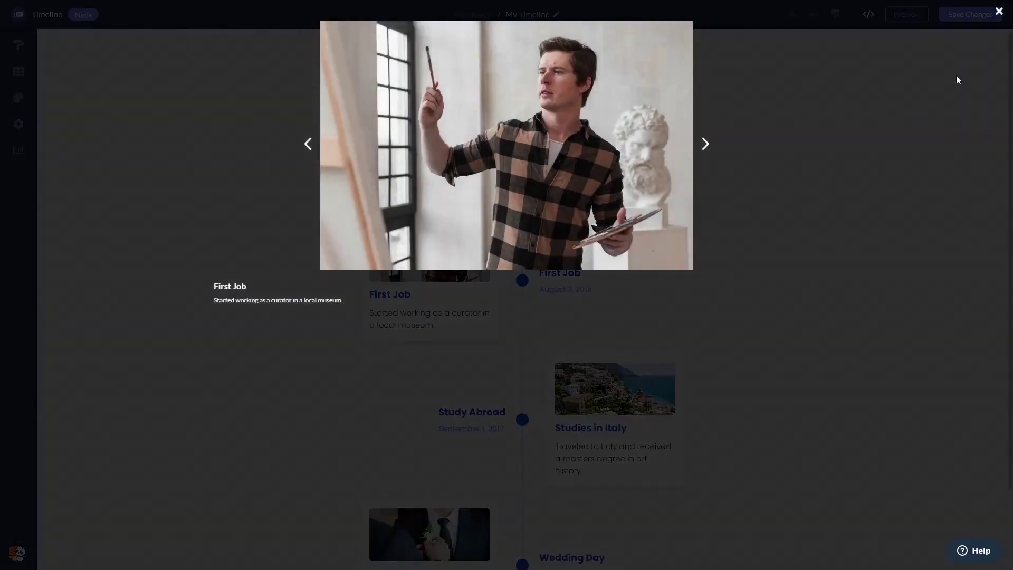
click(998, 12)
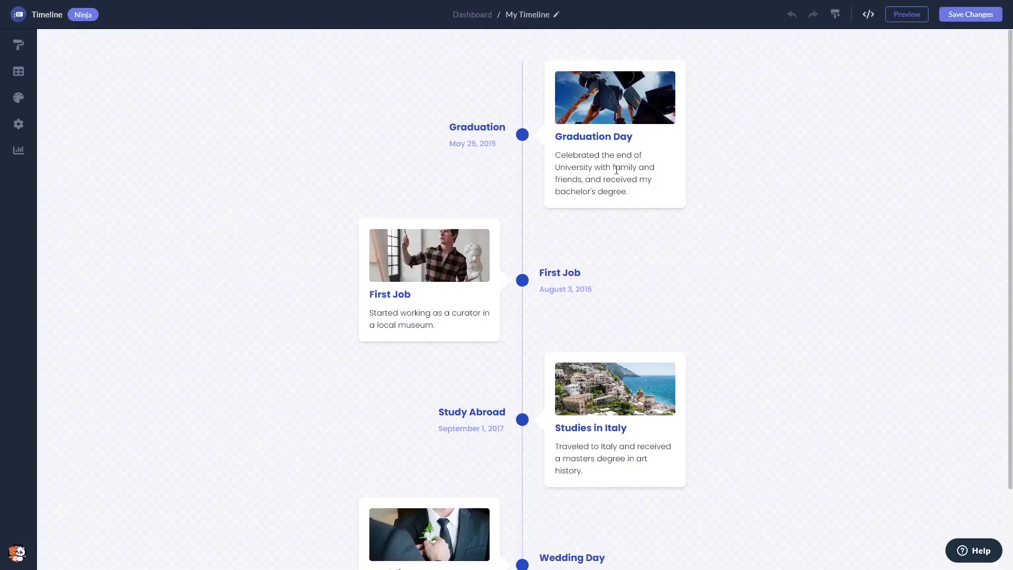
click(17, 74)
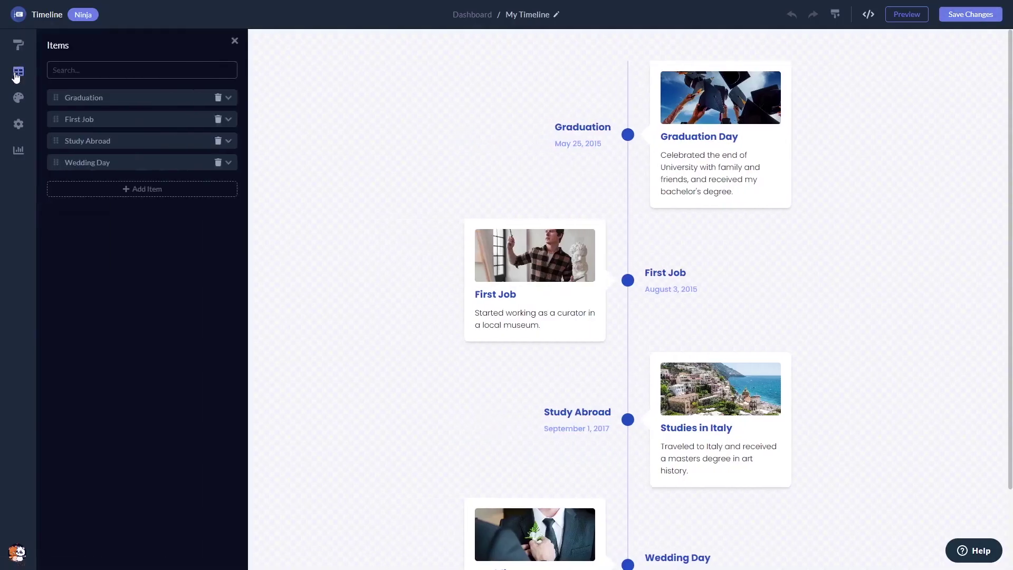
click(75, 168)
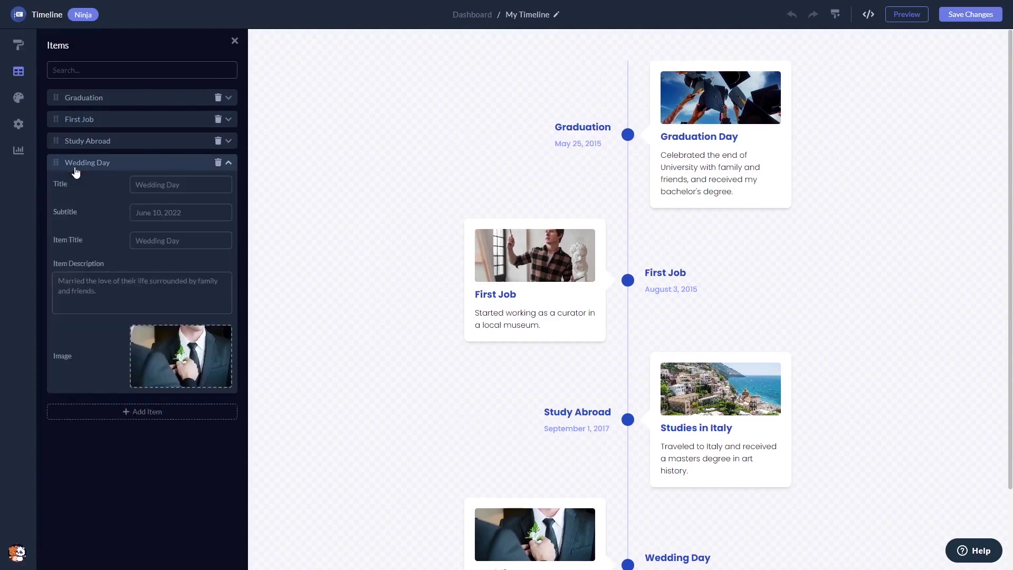
click(75, 169)
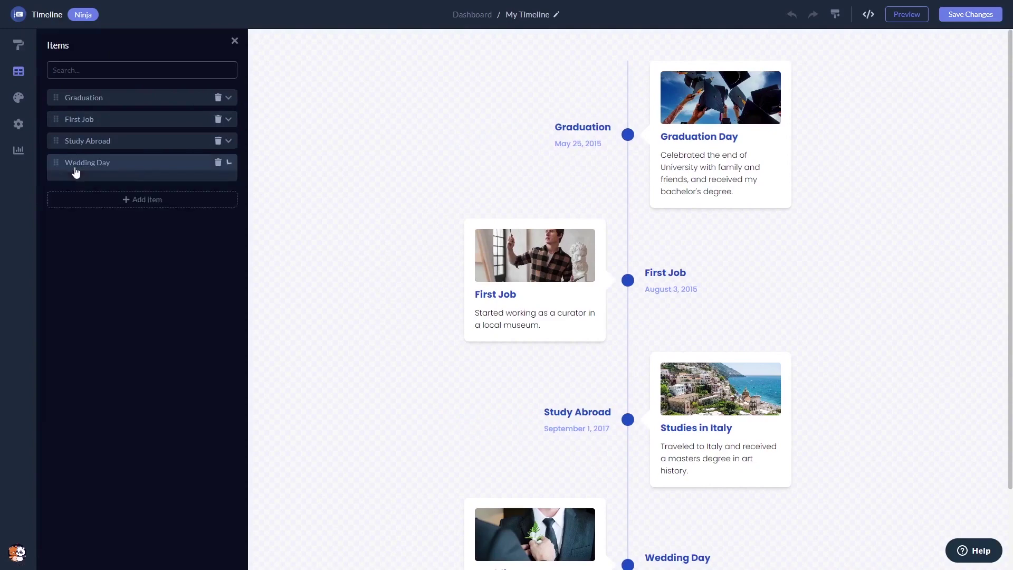
- Try right-side, left-side and horizontal card layouts, then return to the vertical alternating layout
click(19, 45)
click(115, 80)
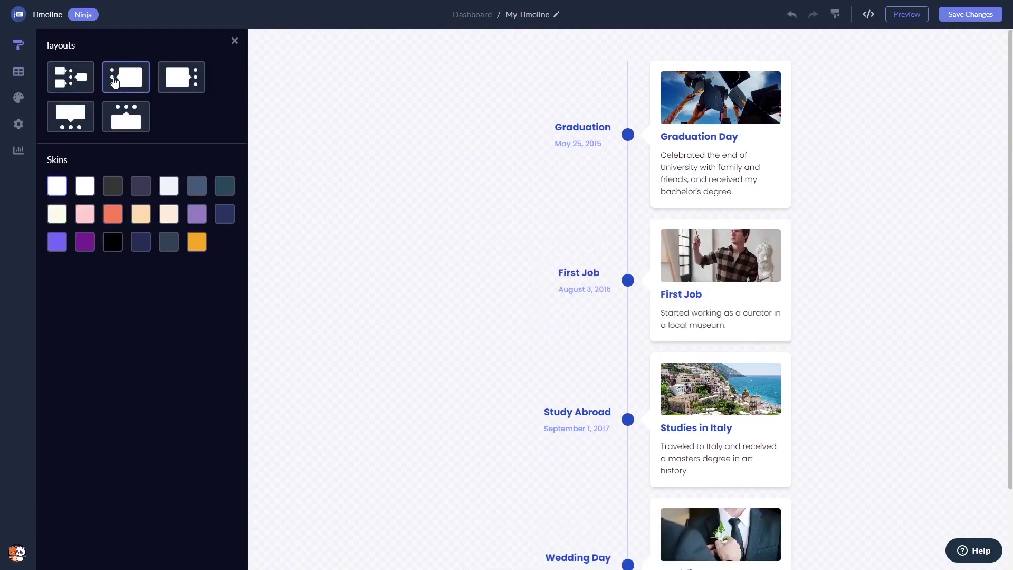
click(178, 85)
click(127, 124)
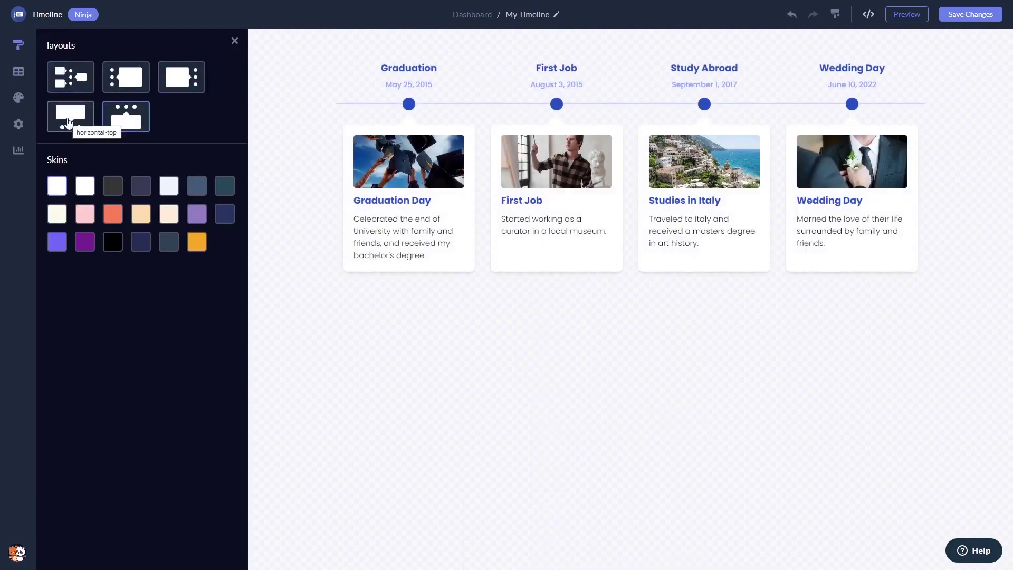
click(69, 122)
click(72, 88)
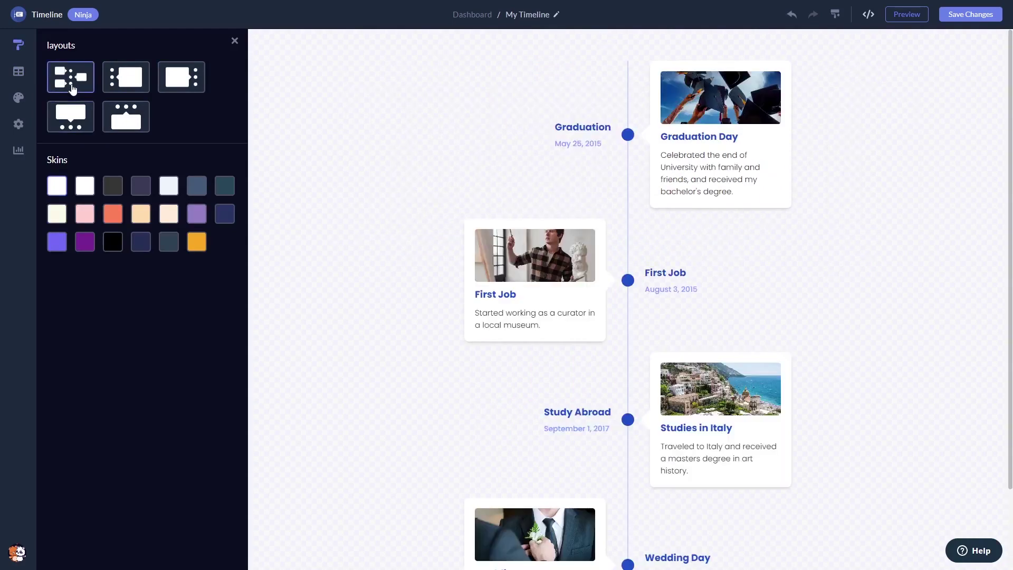
- Try the grey, purple, gradient, coral and pink skins, settling on the cream skin
click(112, 187)
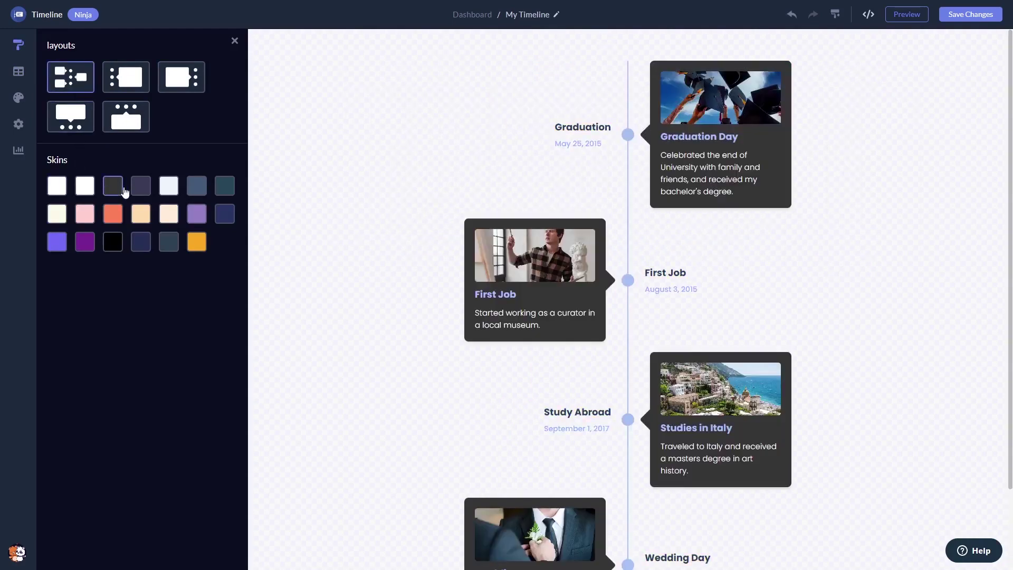
click(140, 188)
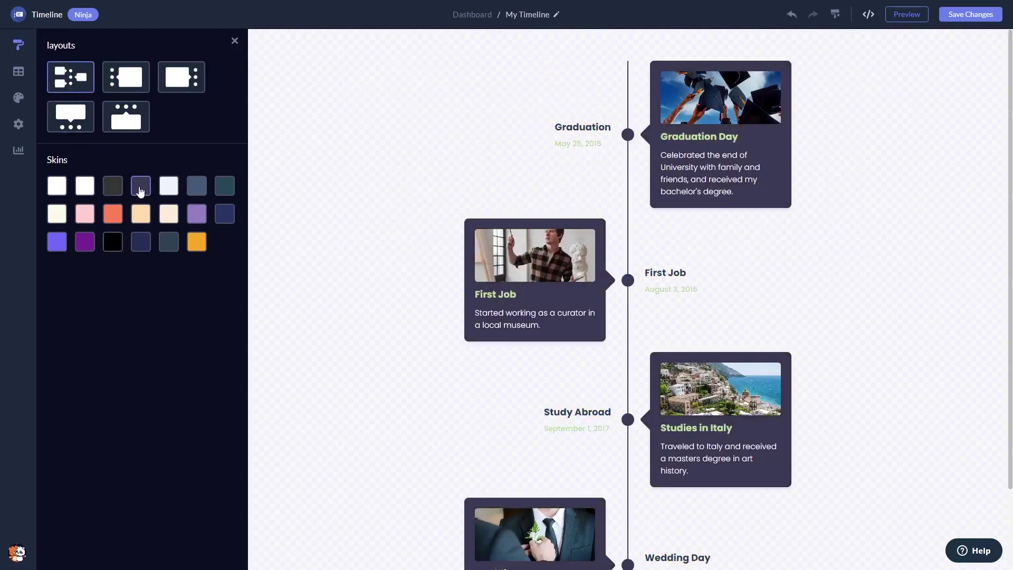
click(204, 217)
click(197, 242)
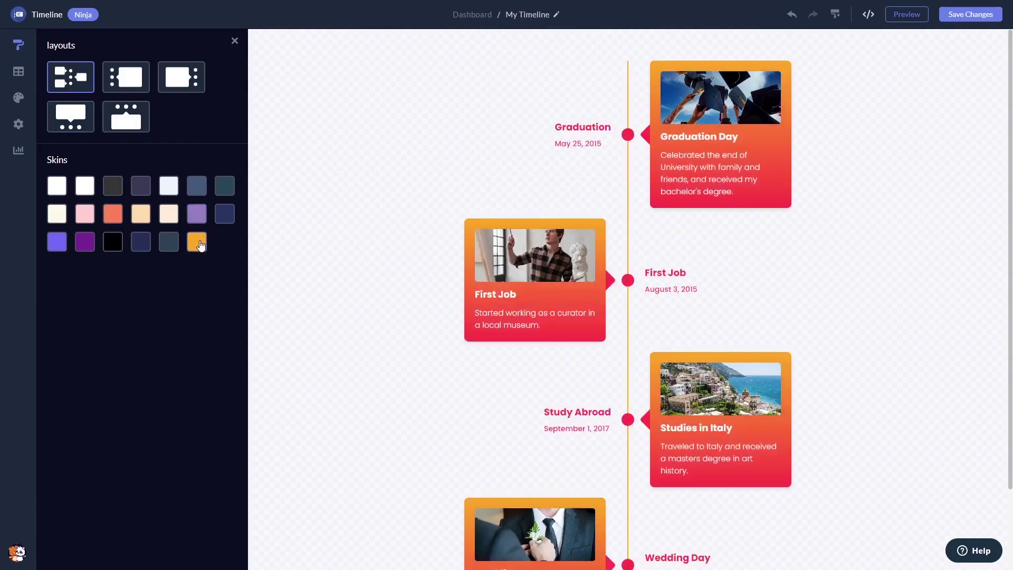
click(112, 213)
click(85, 215)
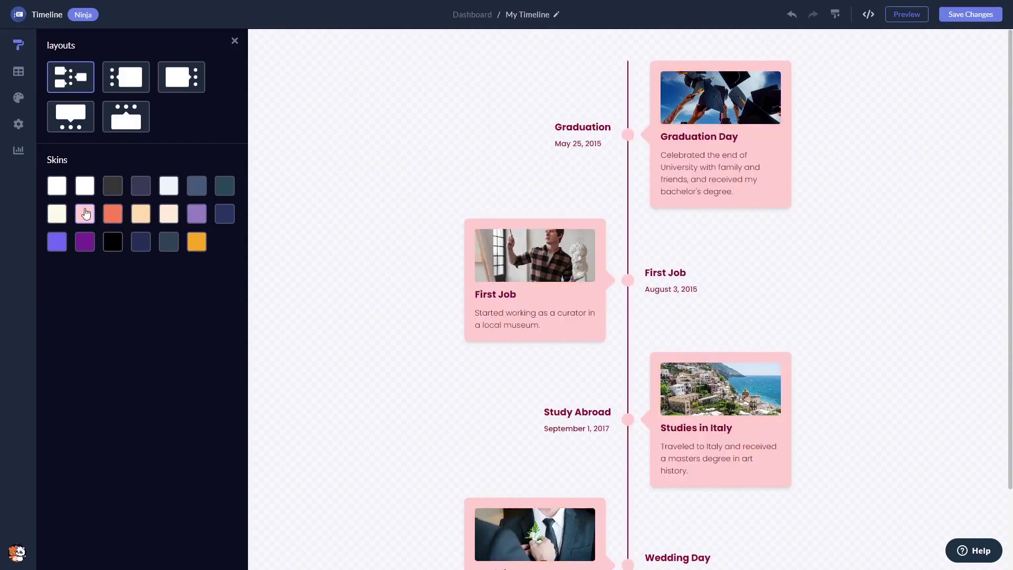
click(61, 216)
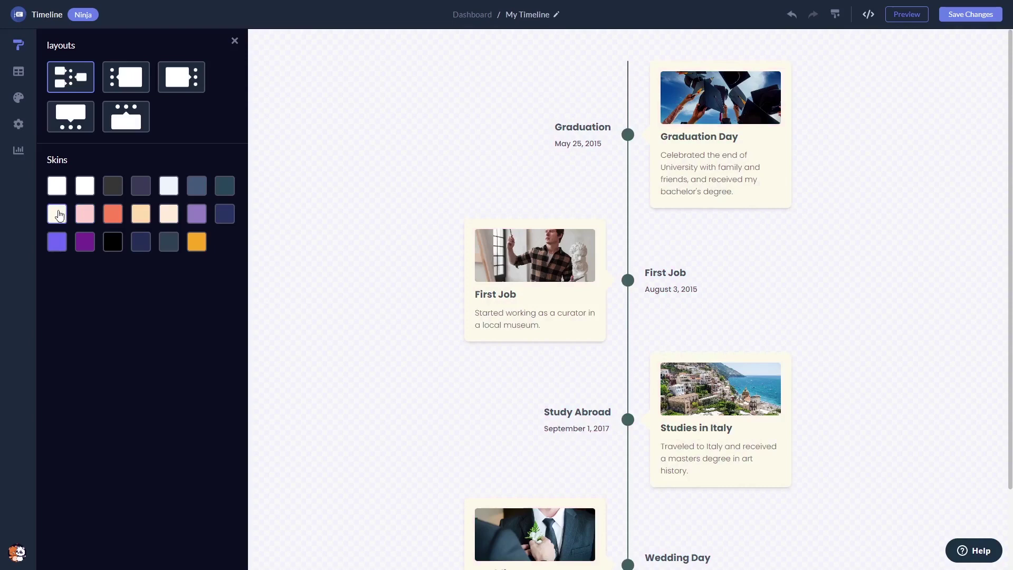
- Reduce the Timeline Width in Style settings so the event cards narrow
click(19, 100)
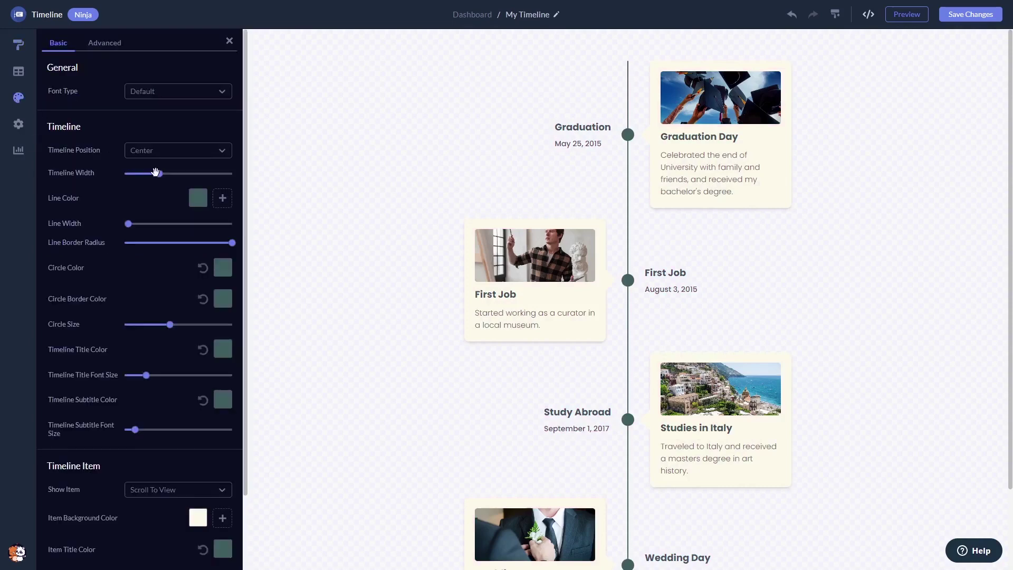
drag(155, 172, 135, 175)
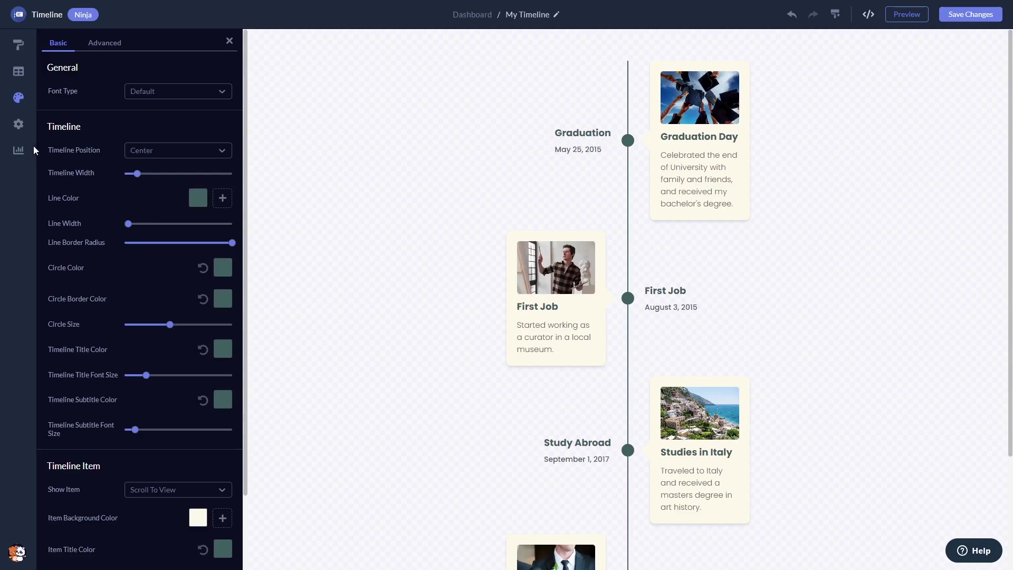
- Turn Show Circles and Show Timeline Subtitles off and back on, leaving both visible
click(19, 125)
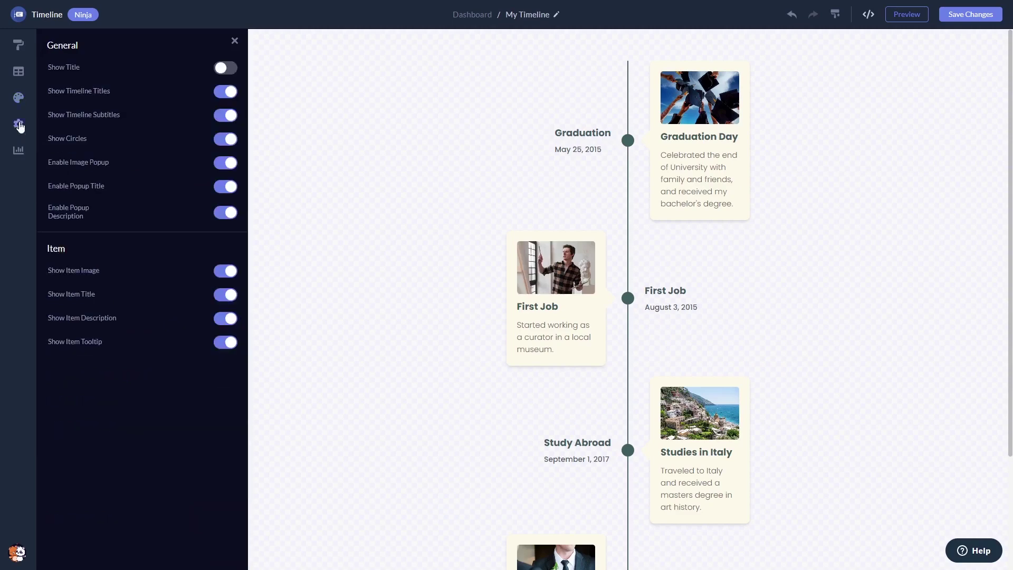
click(224, 146)
click(226, 147)
click(226, 117)
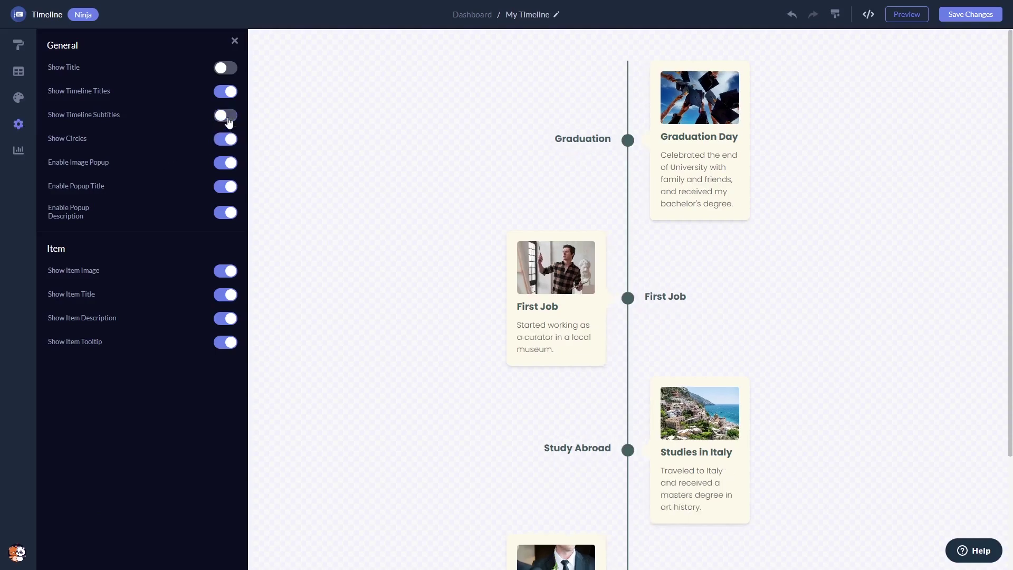
click(227, 117)
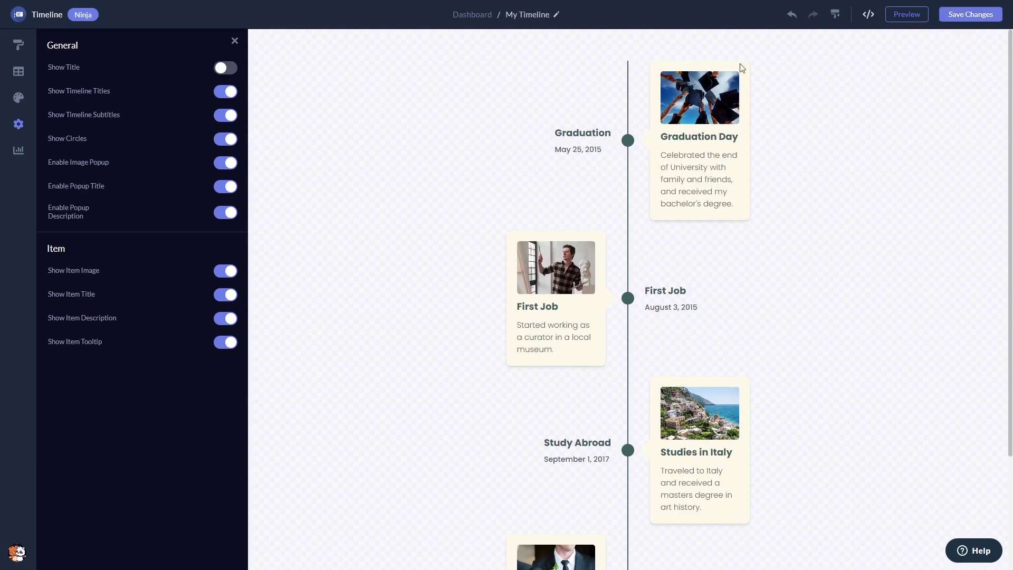
- Copy the timeline widget's installation code from the Dashboard's Add to site dialog, then close it
click(472, 22)
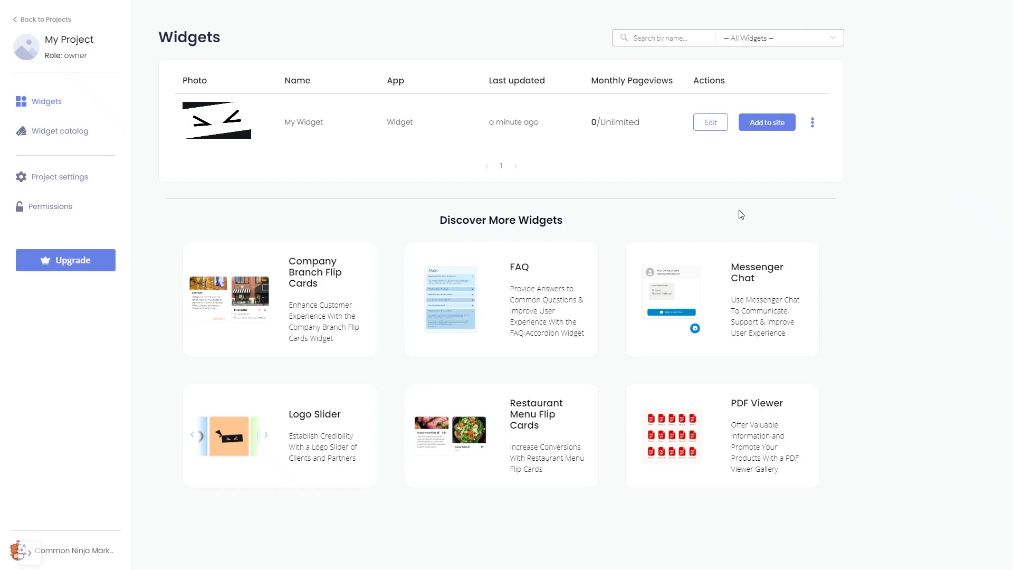
click(771, 126)
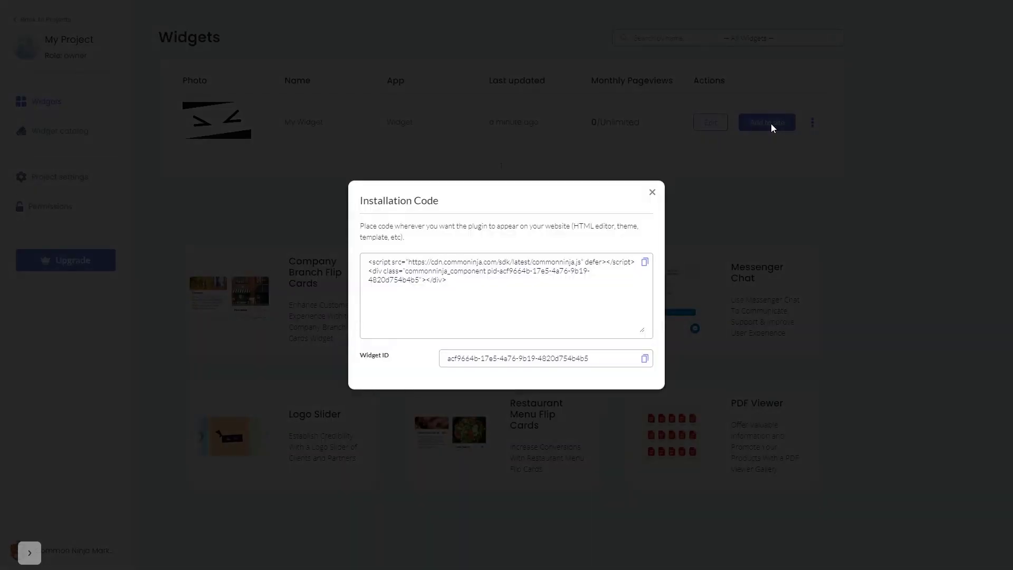
click(646, 265)
click(646, 265)
click(653, 193)
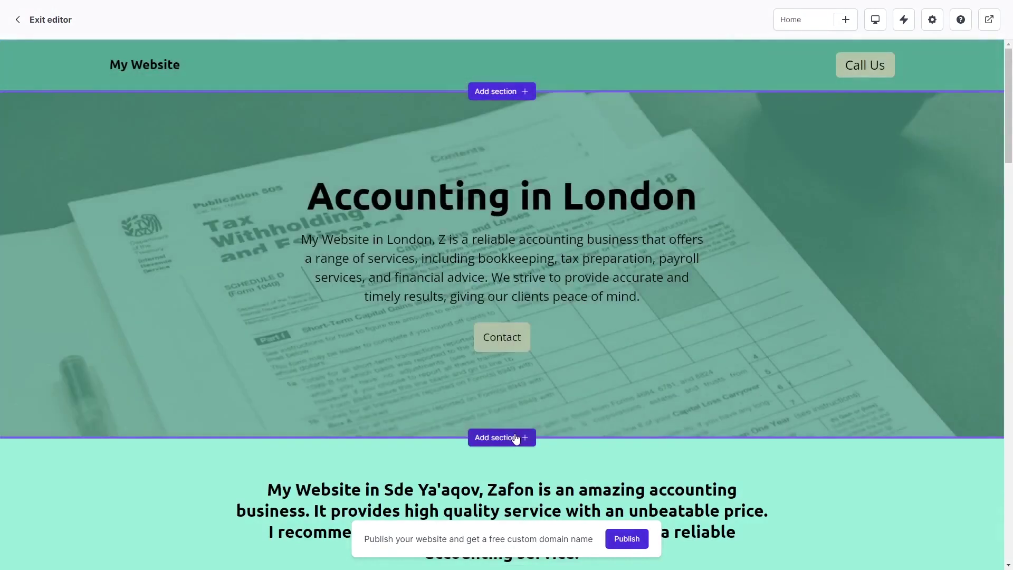
- Insert an Embed block as a new section below the Accounting in London hero
click(516, 438)
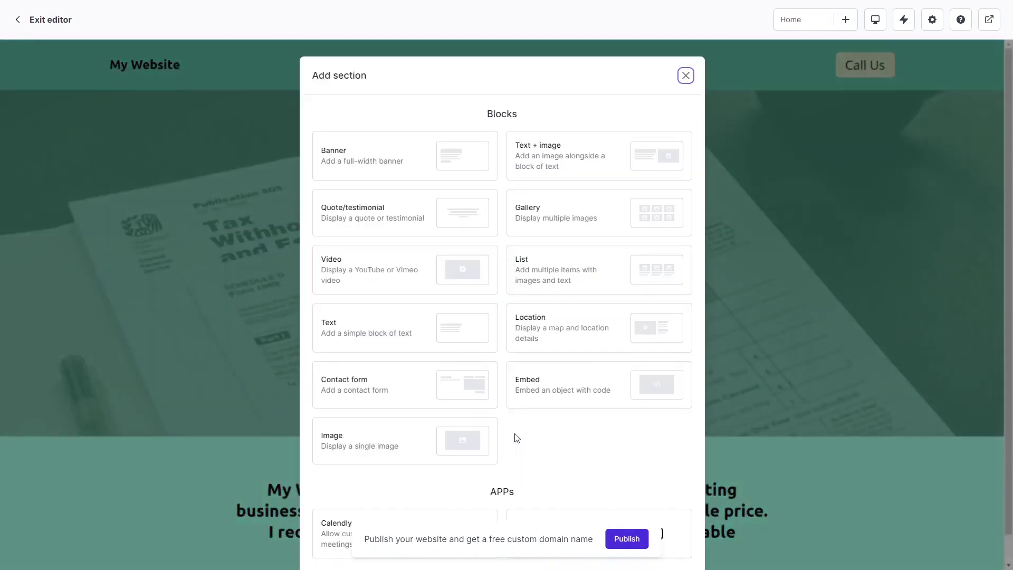
click(547, 394)
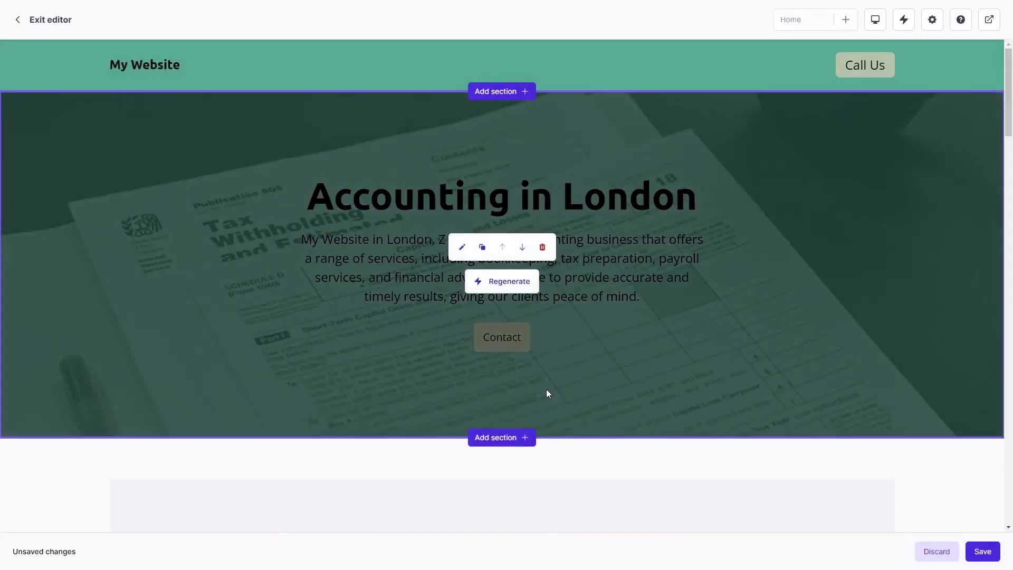
scroll(529, 446, down, 2)
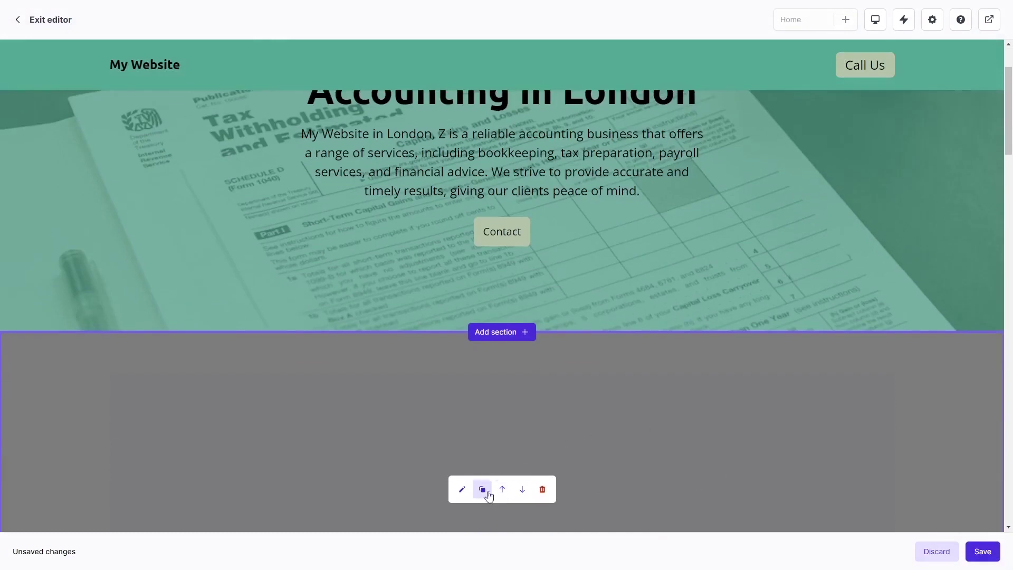
- Paste the copied Common Ninja script into the Embed section's Code box and save
click(464, 490)
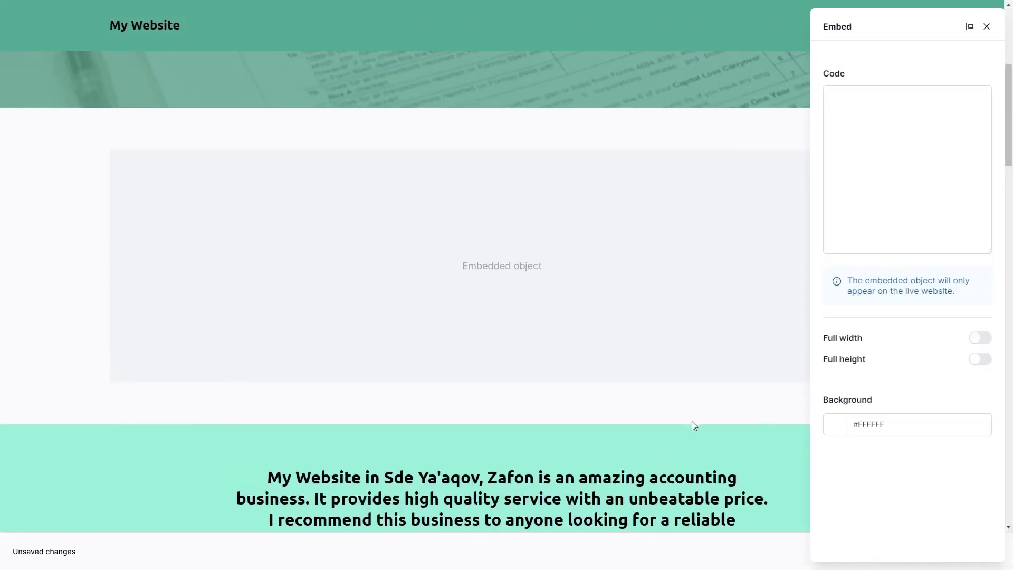
click(880, 183)
key(ctrl+v)
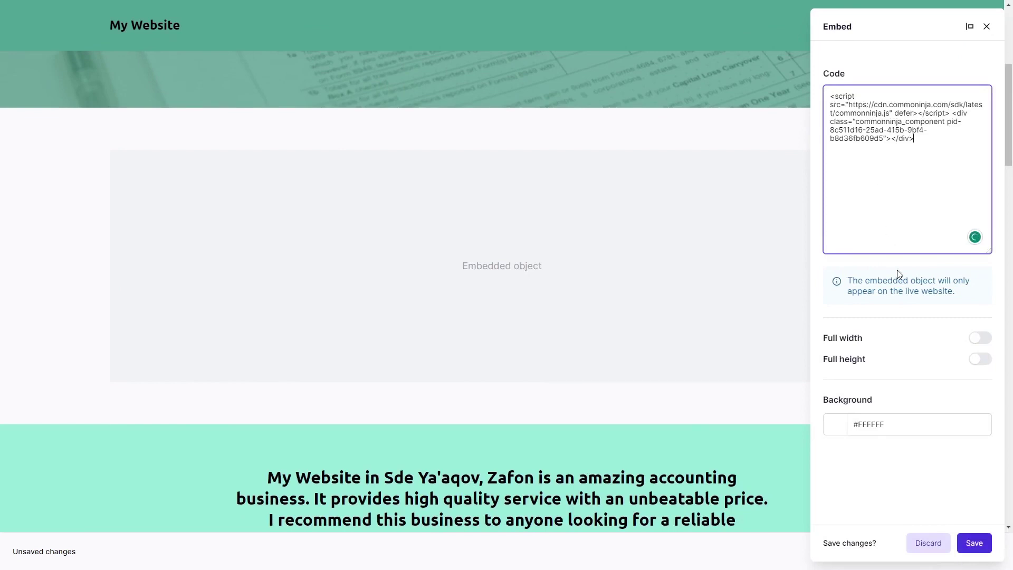
click(975, 543)
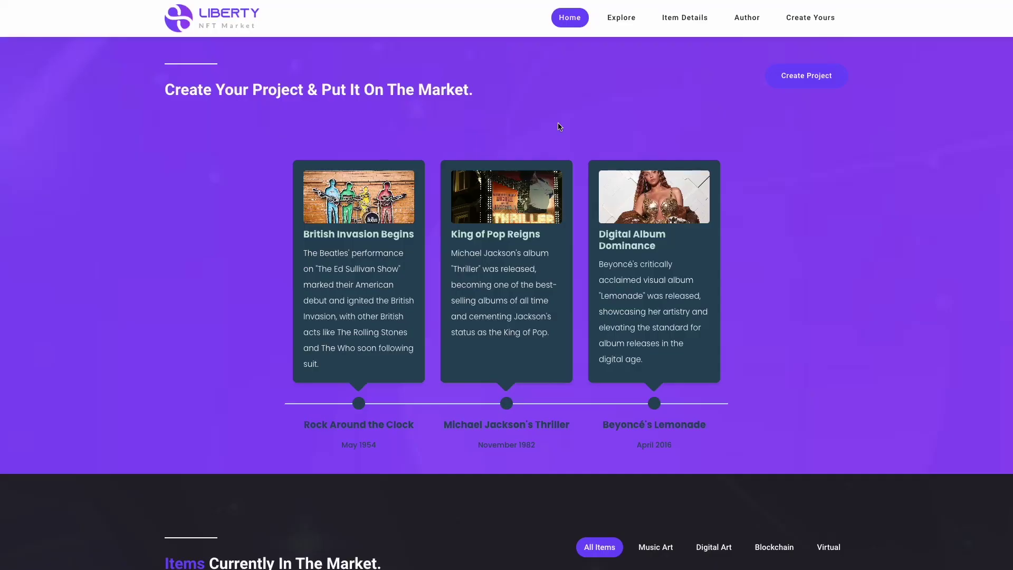
- Enlarge the Digital Album Dominance card image, advance to the next image, and scroll the examples
click(616, 200)
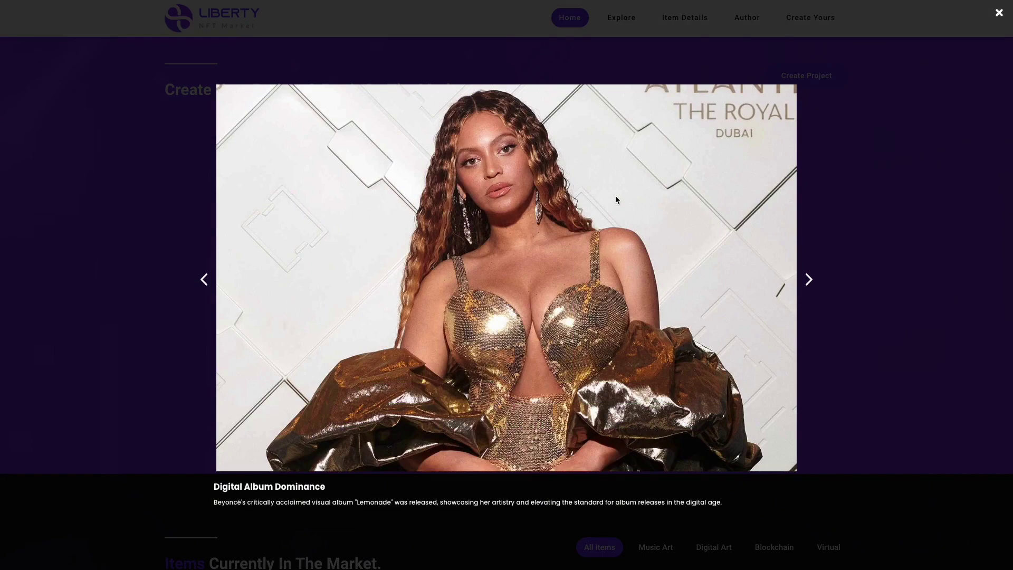
click(809, 279)
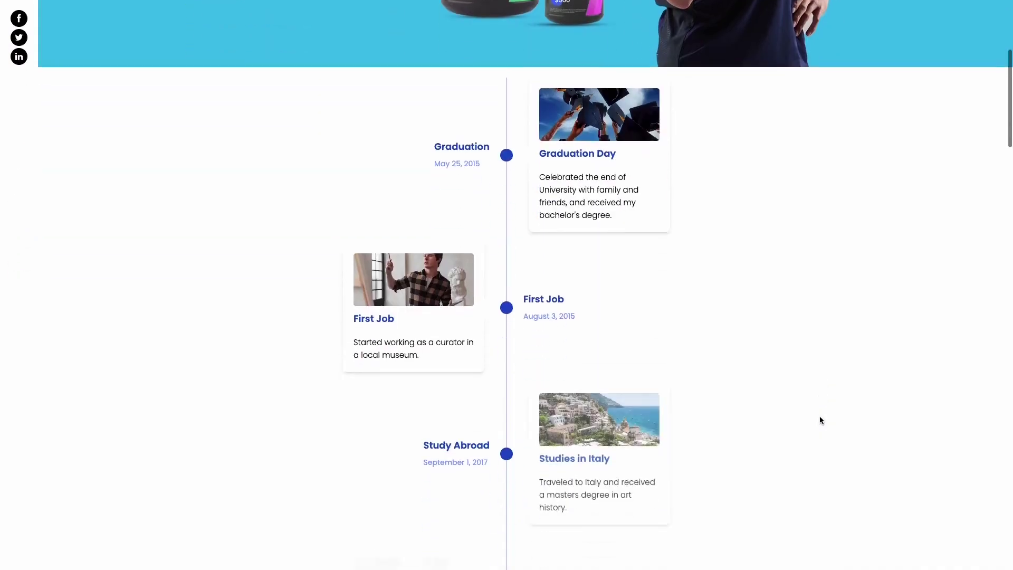
scroll(821, 420, down, 2)
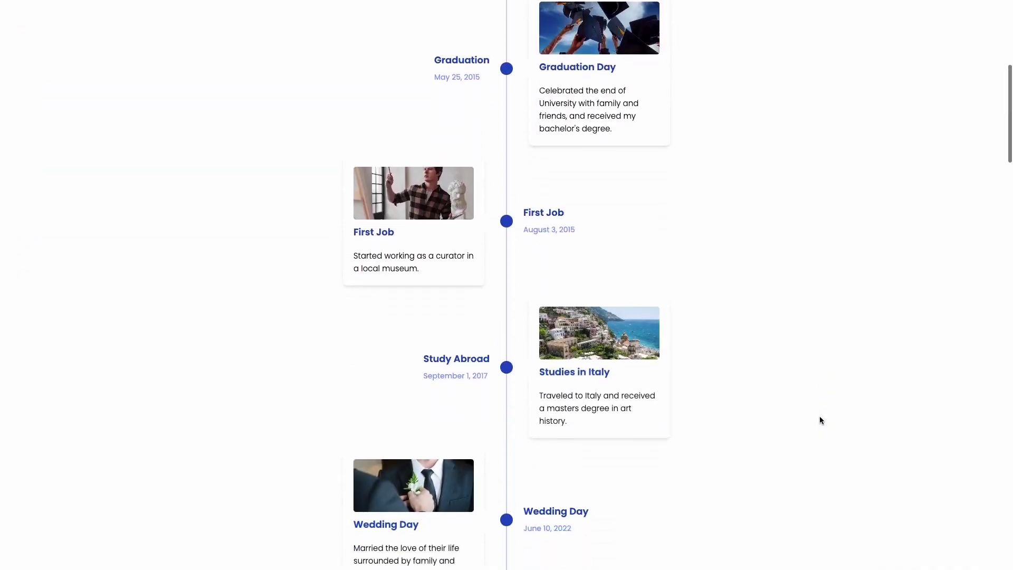